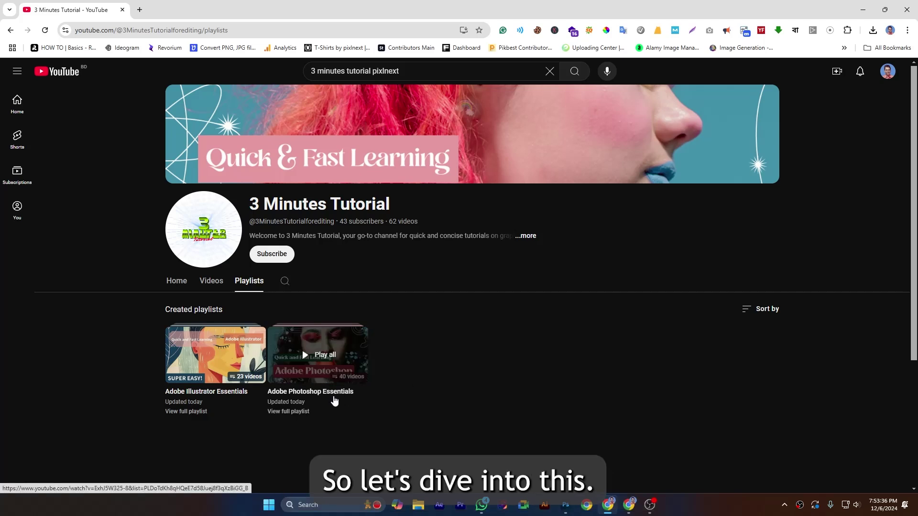
- Bring up the Untitled-1 document of orange, green and red strokes and select the Background Eraser Tool
click(566, 505)
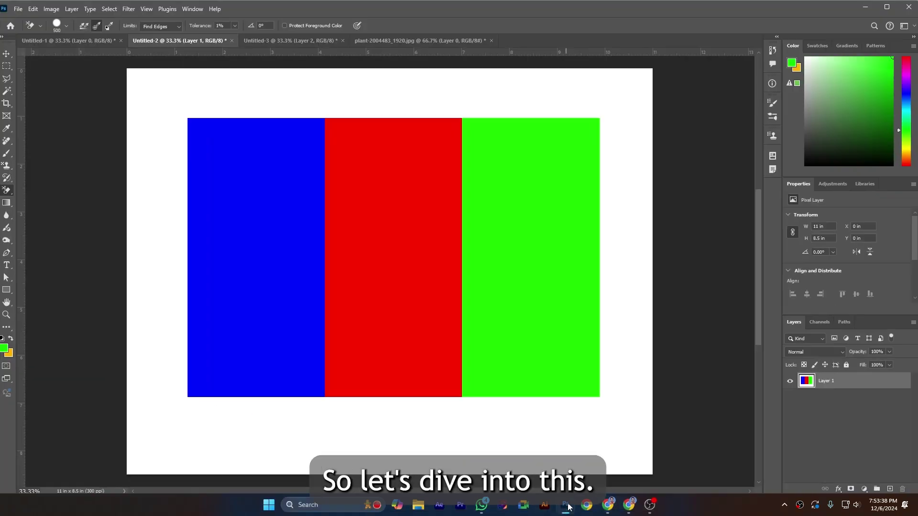
click(55, 41)
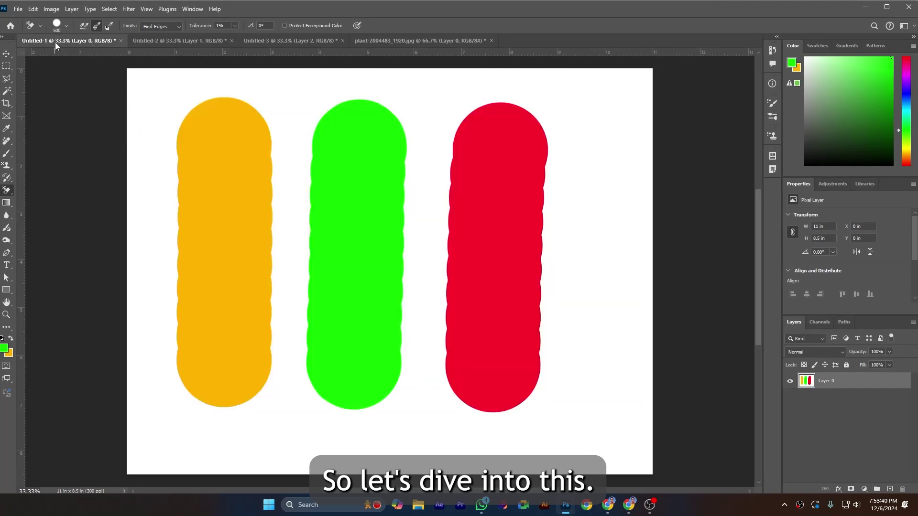
right_click(9, 193)
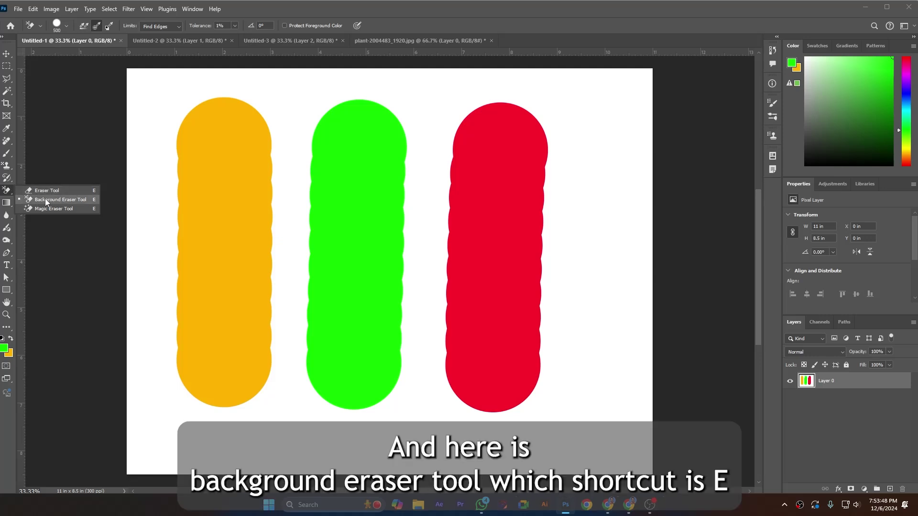
click(93, 203)
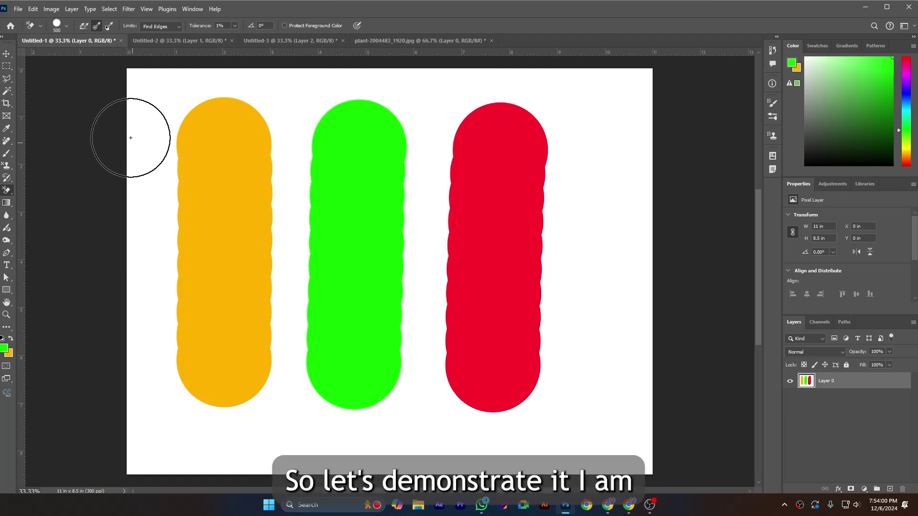
- Set the Background Eraser limits to Contiguous and enlarge the brush to 250 px
click(161, 25)
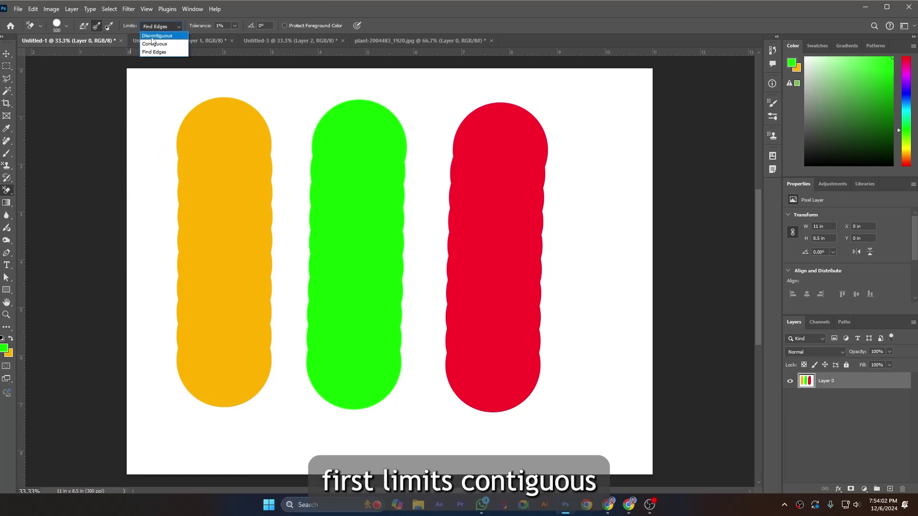
click(153, 44)
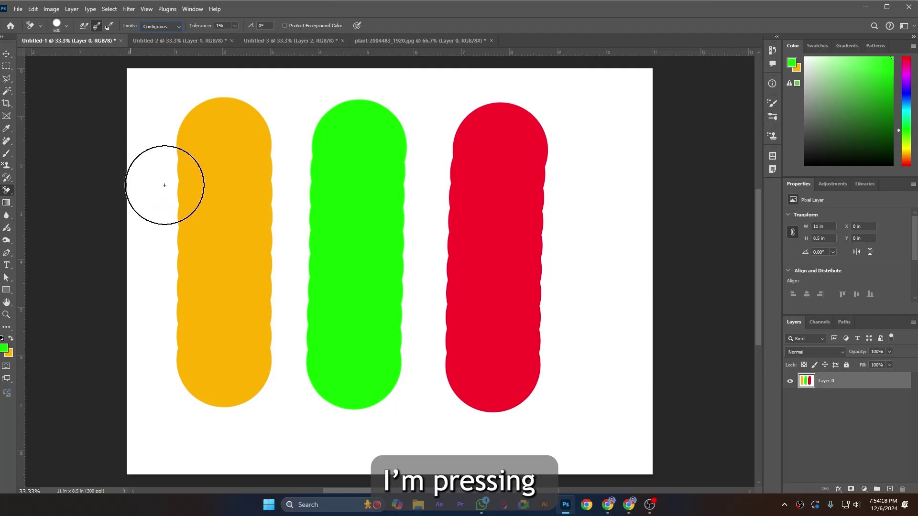
click(67, 26)
drag(75, 55, 76, 55)
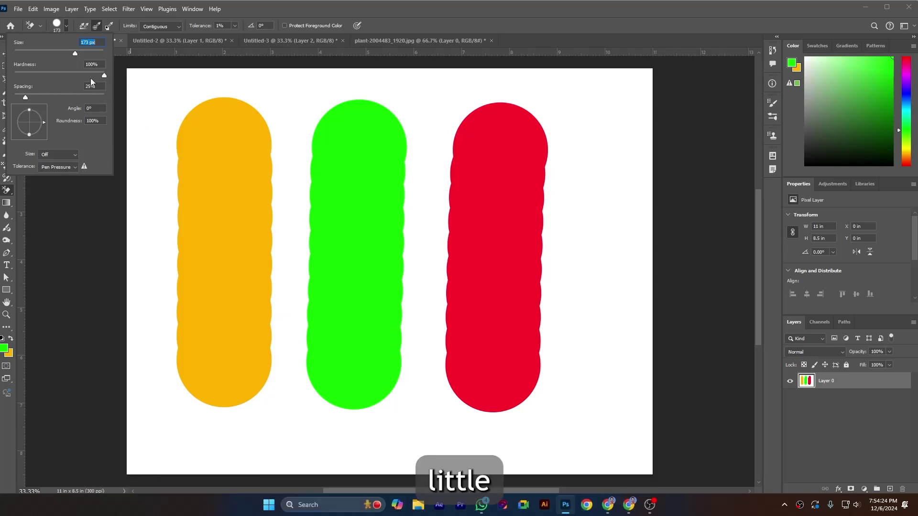
drag(77, 54, 78, 53)
click(101, 213)
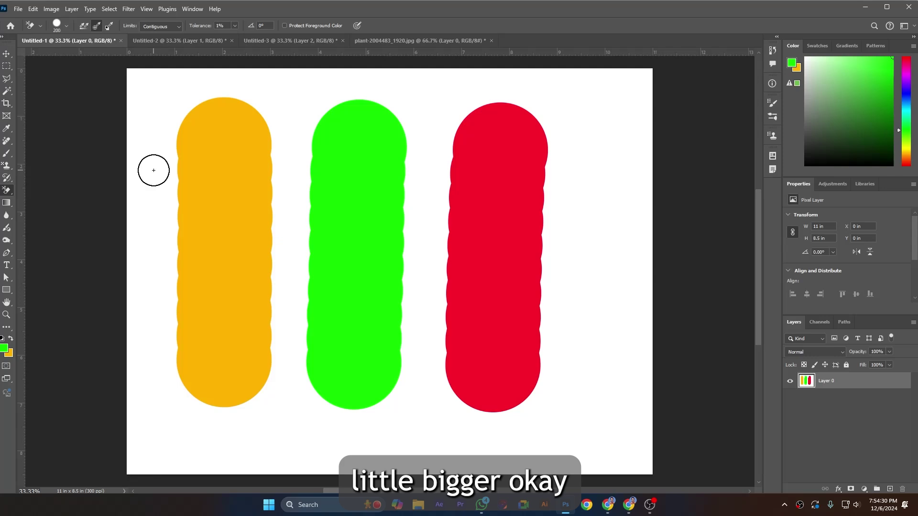
key(bracketright)
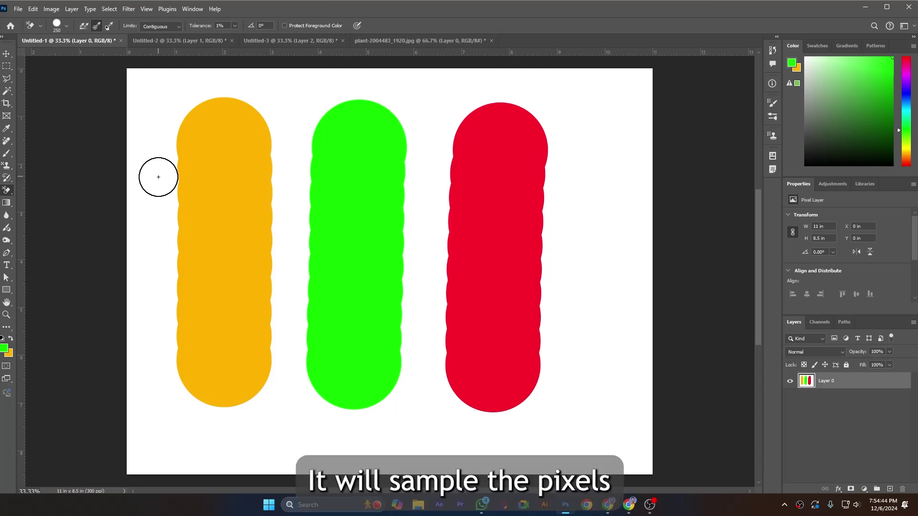
- Erase the white background from left of the orange pillar across every gap to the right edge
click(152, 173)
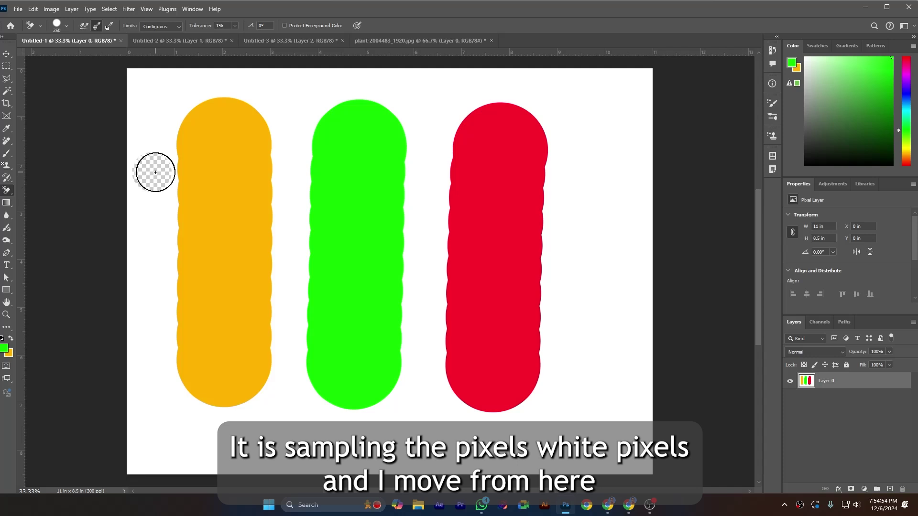
drag(156, 172, 251, 171)
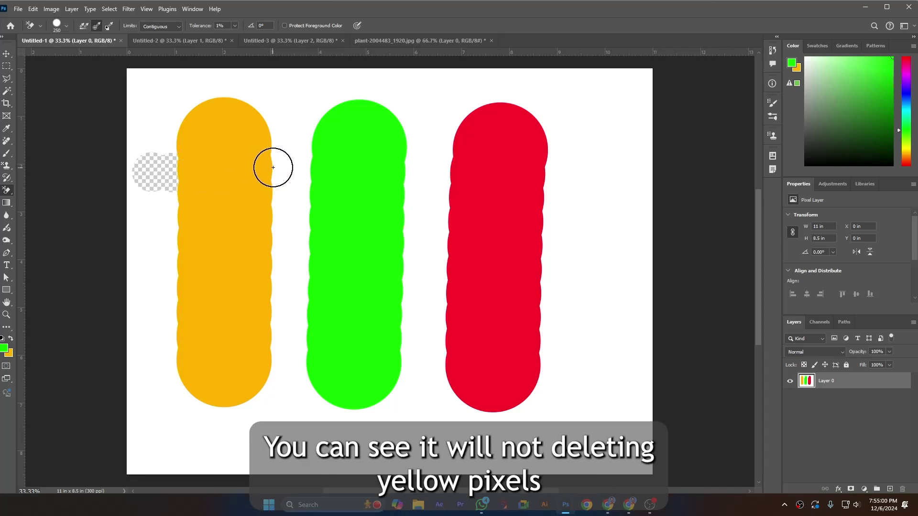
drag(273, 167, 656, 164)
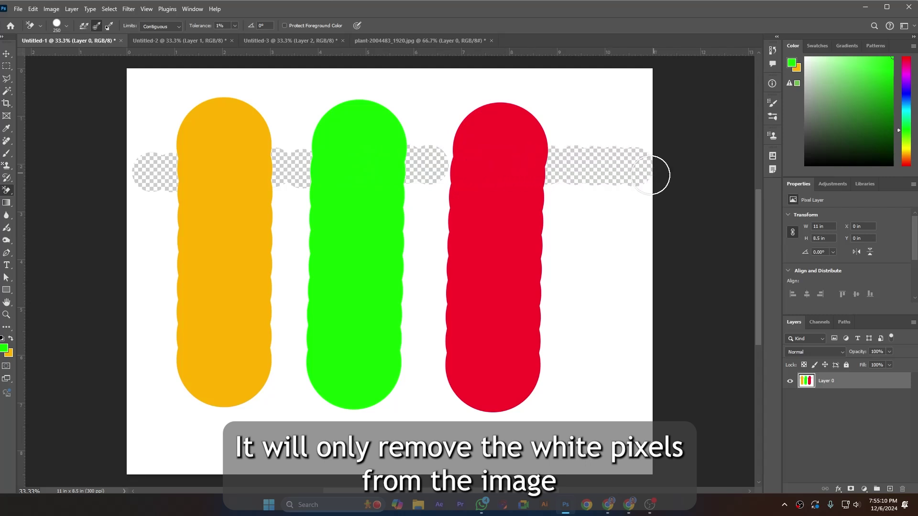
- With Continuous sampling, erase a band through all three pillars and a patch inside the orange one
click(83, 26)
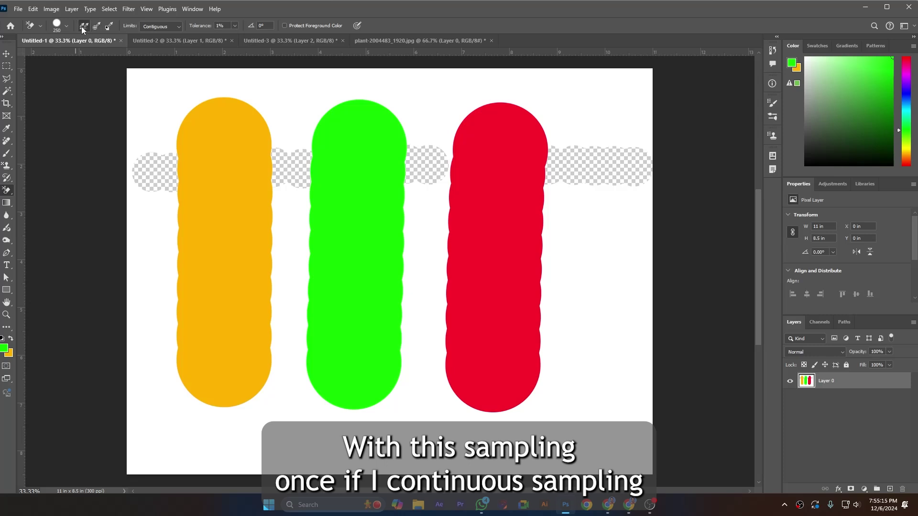
click(150, 219)
mouse_move(151, 219)
mouse_down()
mouse_move(649, 228)
mouse_move(621, 229)
mouse_up()
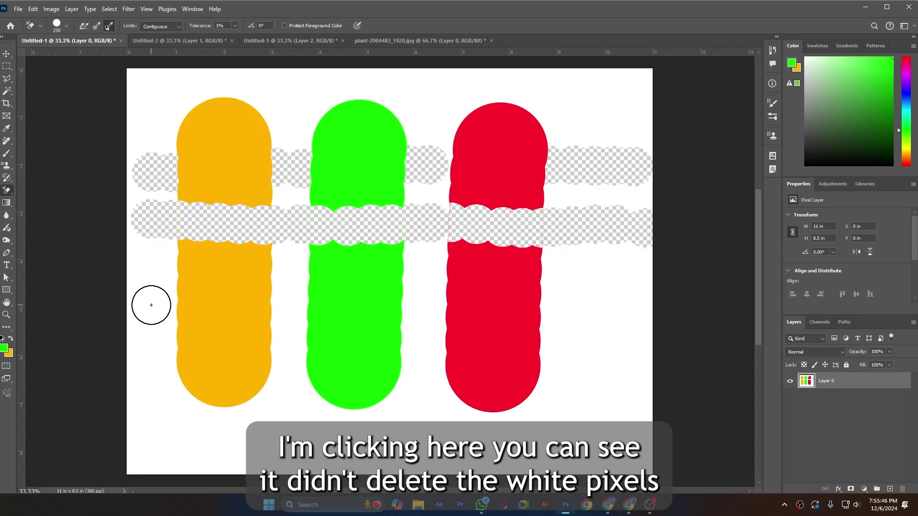
drag(151, 305, 282, 305)
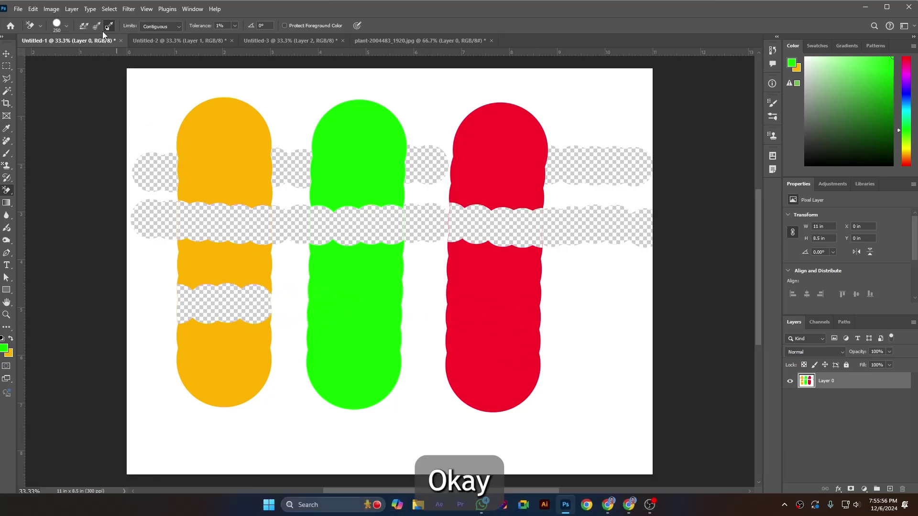
- Switch to the Untitled-3 green square, undo the last erase, and keep Contiguous limits
click(378, 42)
click(307, 41)
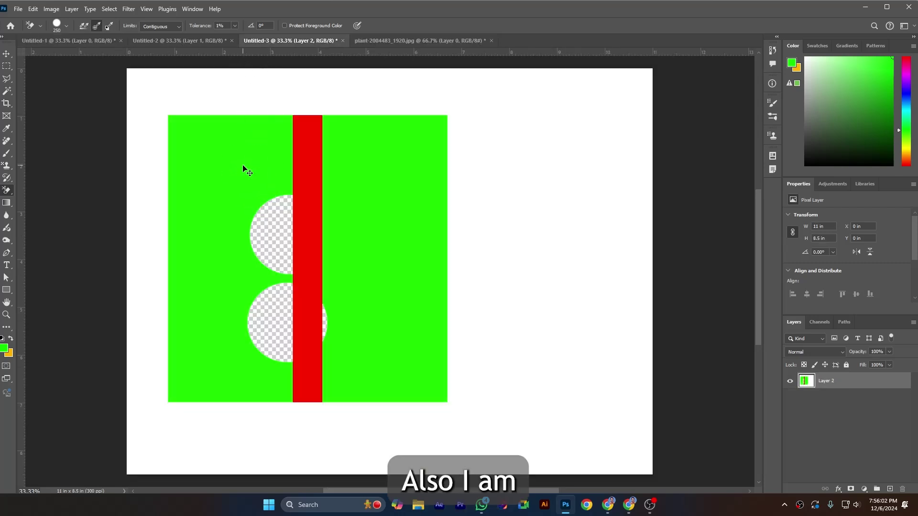
key(ctrl+z)
key(ctrl+z)
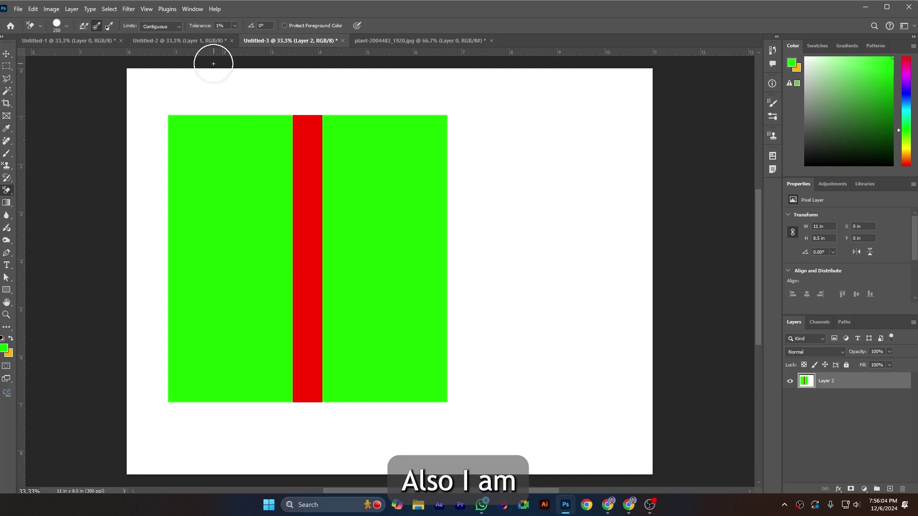
click(157, 26)
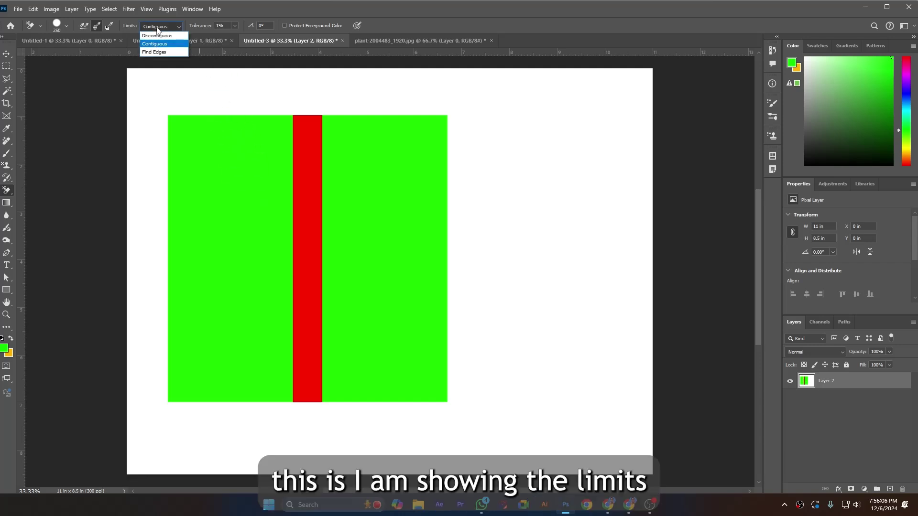
click(168, 44)
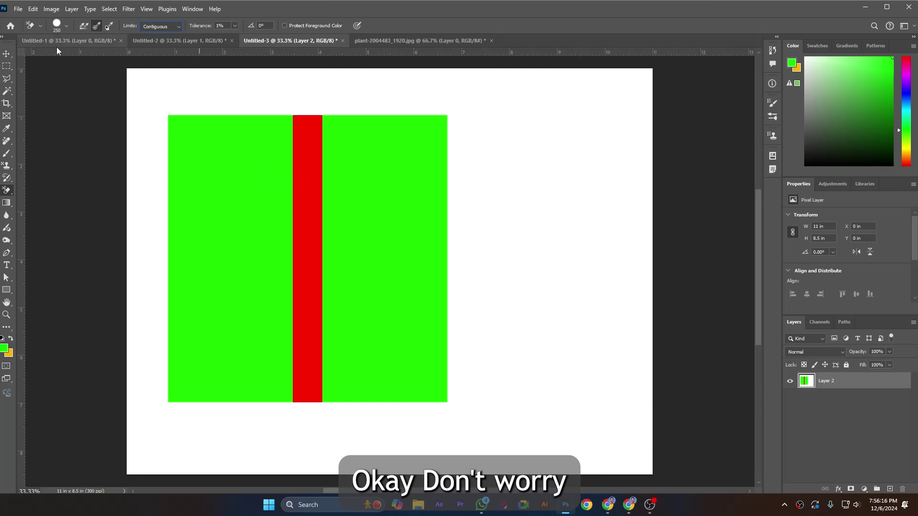
- Resize the Background Eraser brush to about 496 px
click(65, 27)
drag(84, 54, 93, 55)
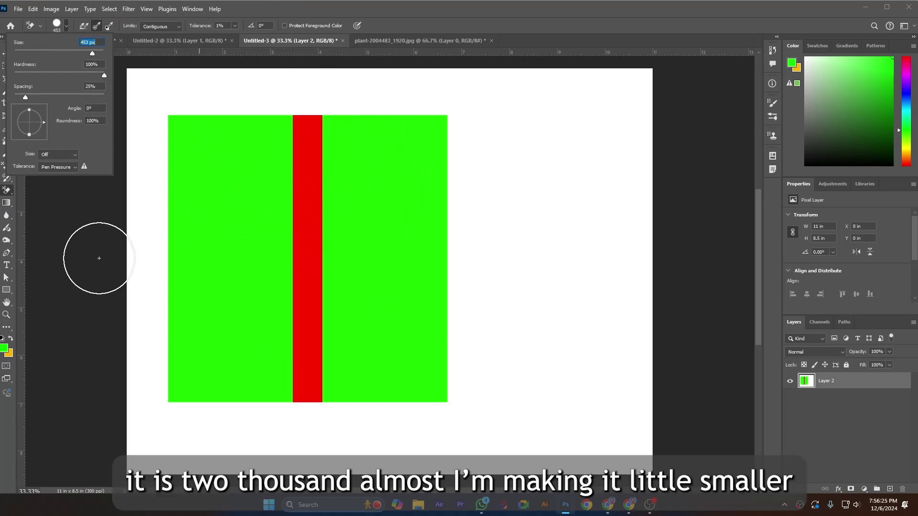
click(99, 258)
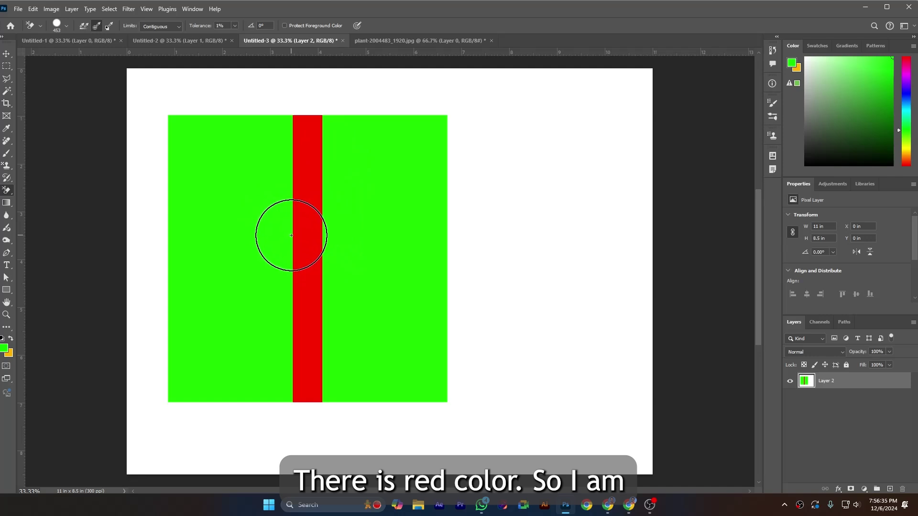
click(67, 26)
drag(93, 52, 91, 52)
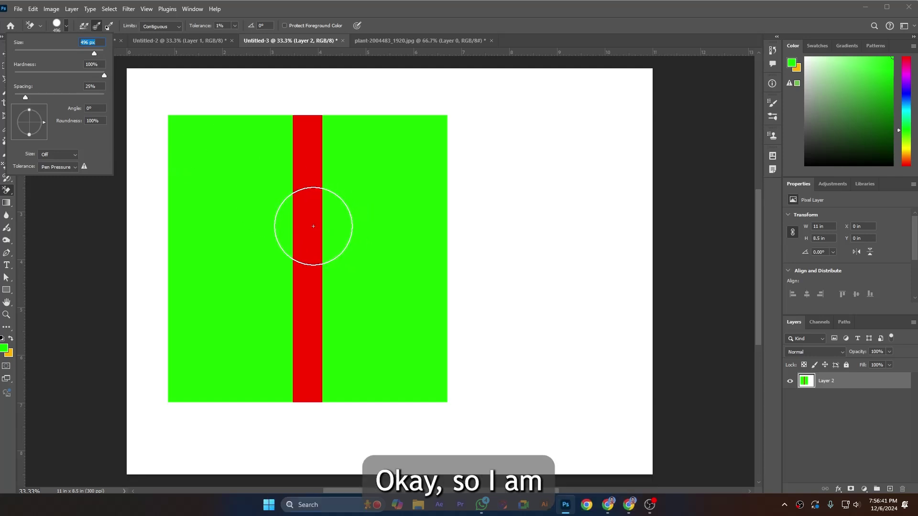
- Erase green left of the red bar, then across it in Discontiguous mode, and open the plant photo
click(78, 256)
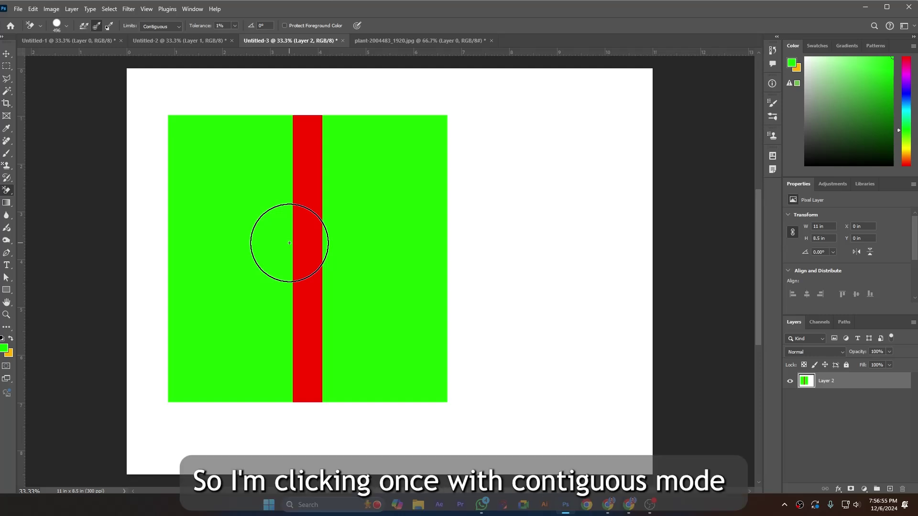
click(289, 243)
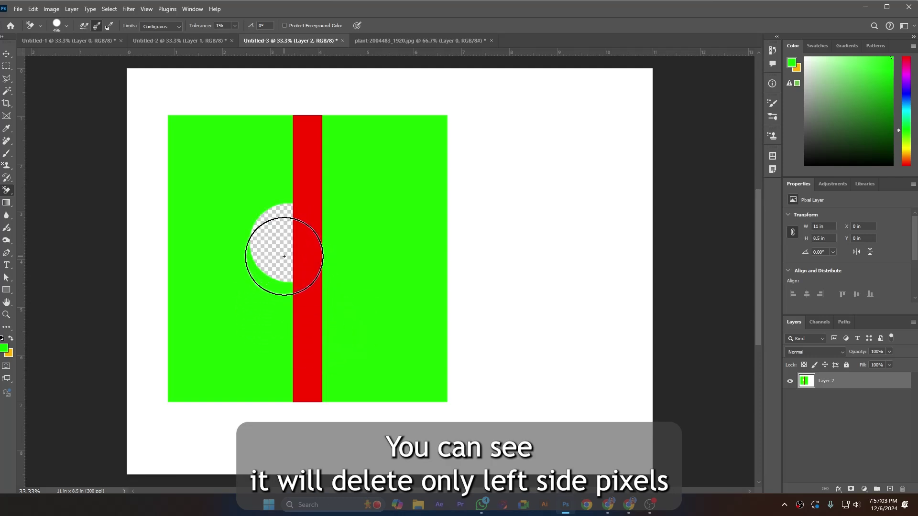
click(161, 26)
click(159, 36)
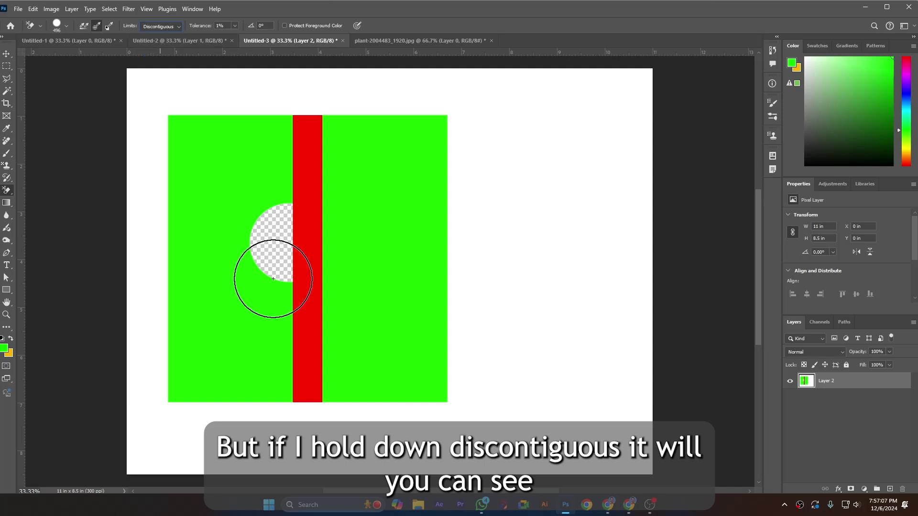
click(290, 329)
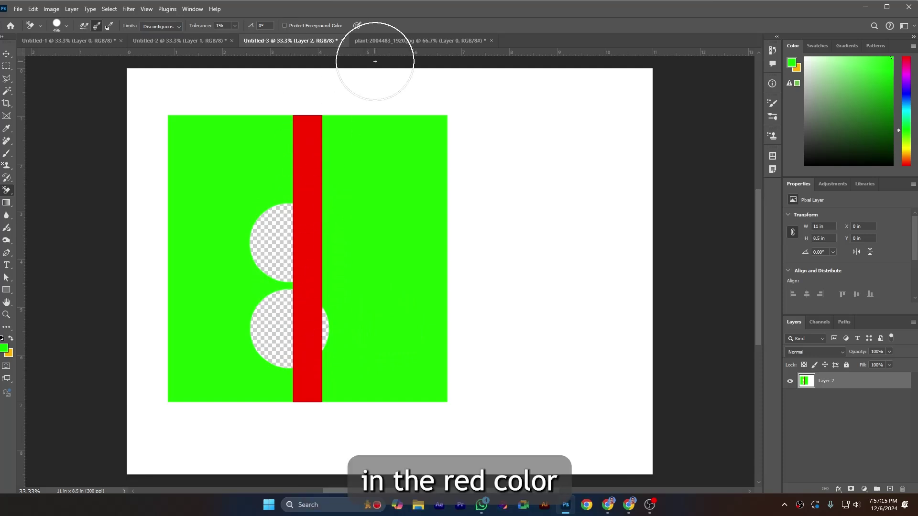
click(374, 43)
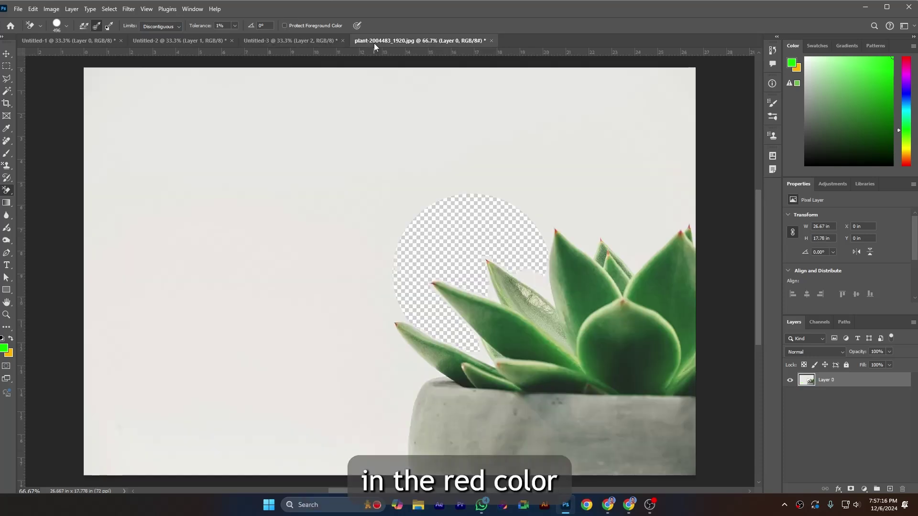
- Use Find Edges limits with Continuous sampling, undo, and erase the background around the leaf tips
click(170, 26)
click(164, 53)
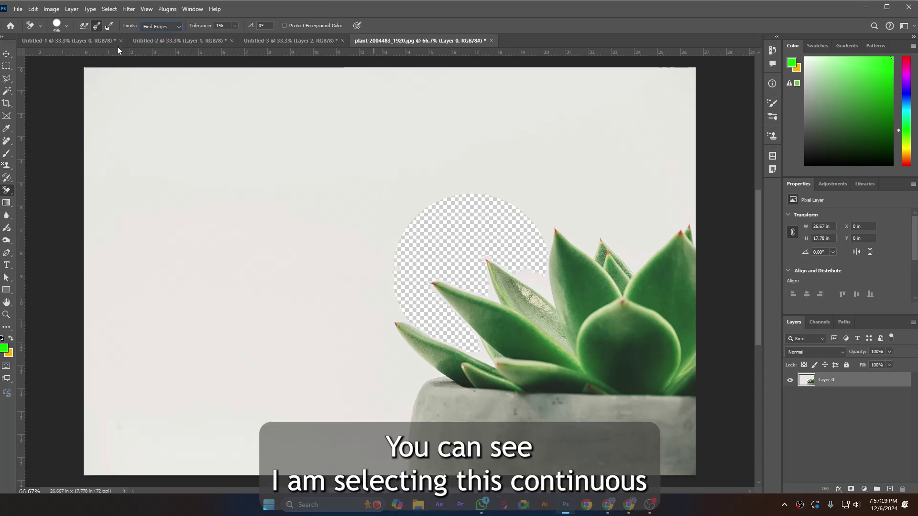
click(84, 26)
key(ctrl+z)
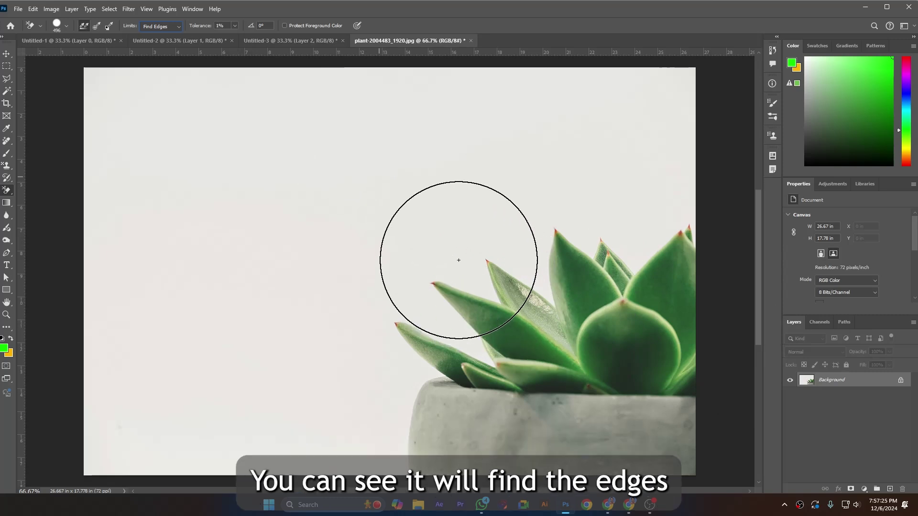
click(463, 285)
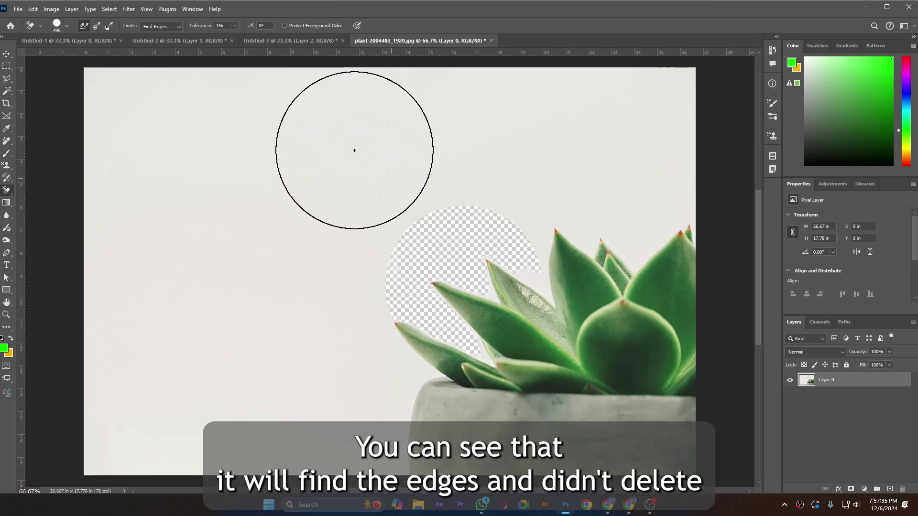
click(235, 26)
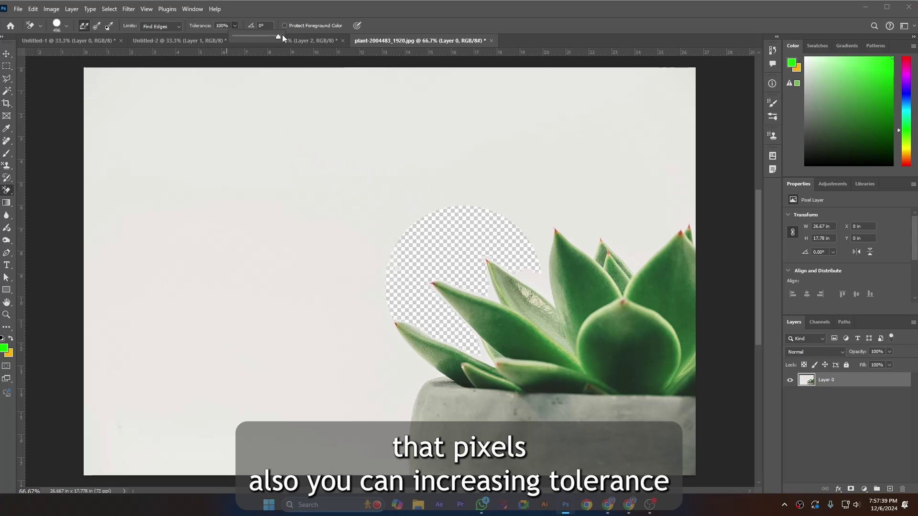
mouse_move(237, 36)
mouse_down()
mouse_move(257, 37)
mouse_move(234, 37)
mouse_up()
click(376, 24)
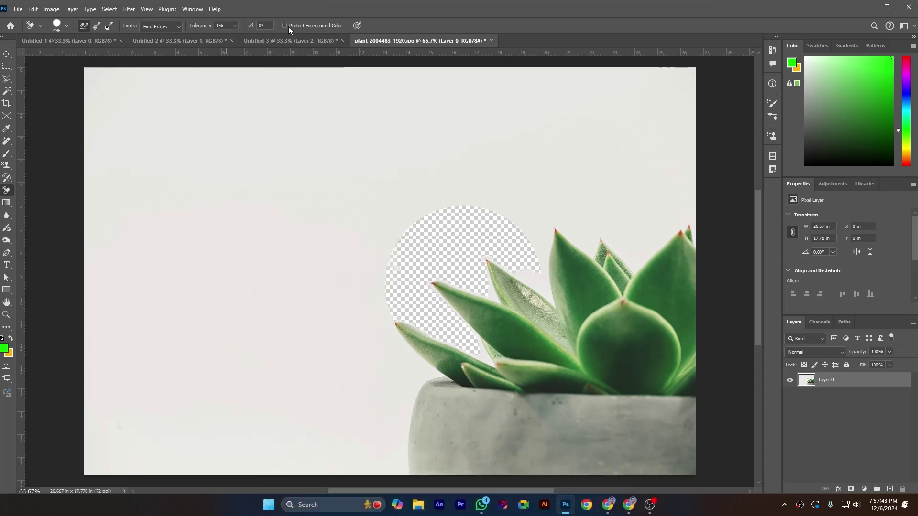